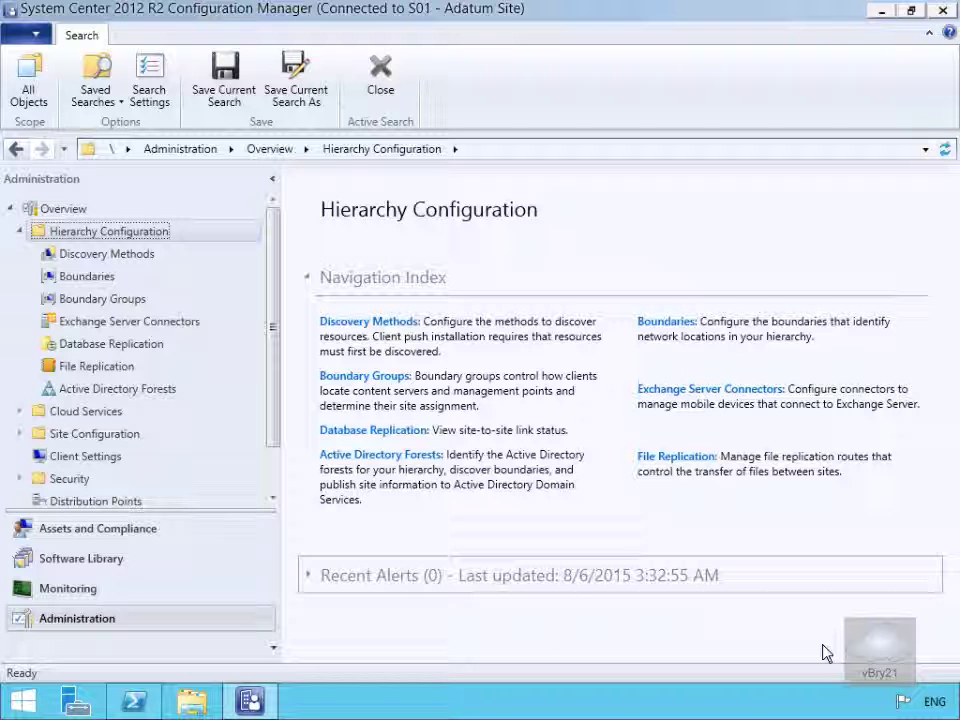
Step: In the Administration workspace, show the Discovery Methods list under Hierarchy Configuration
click(184, 626)
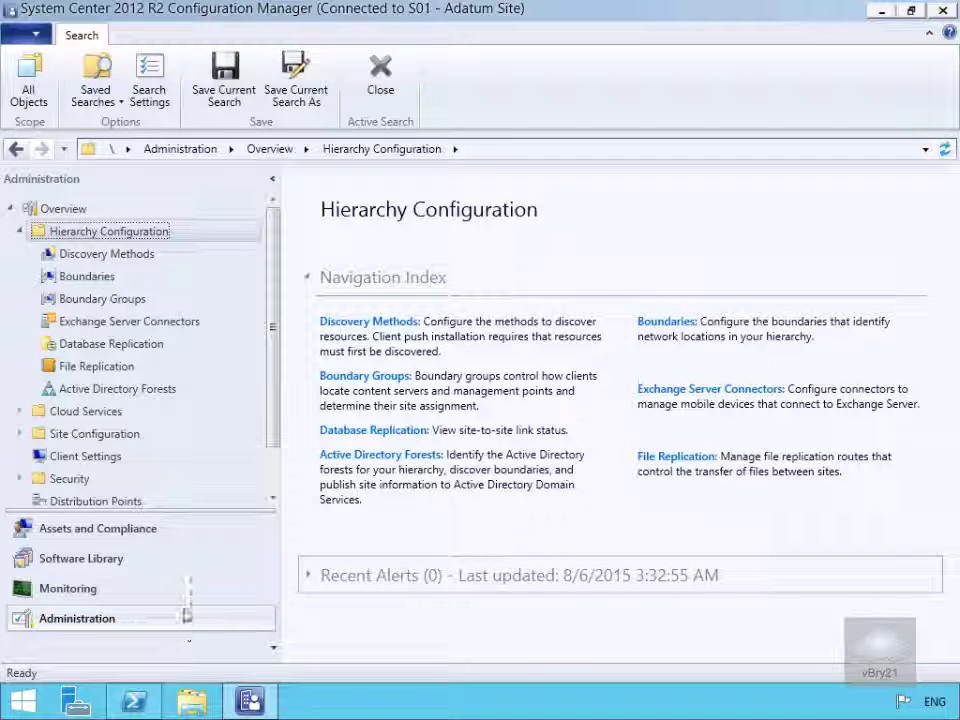
click(111, 258)
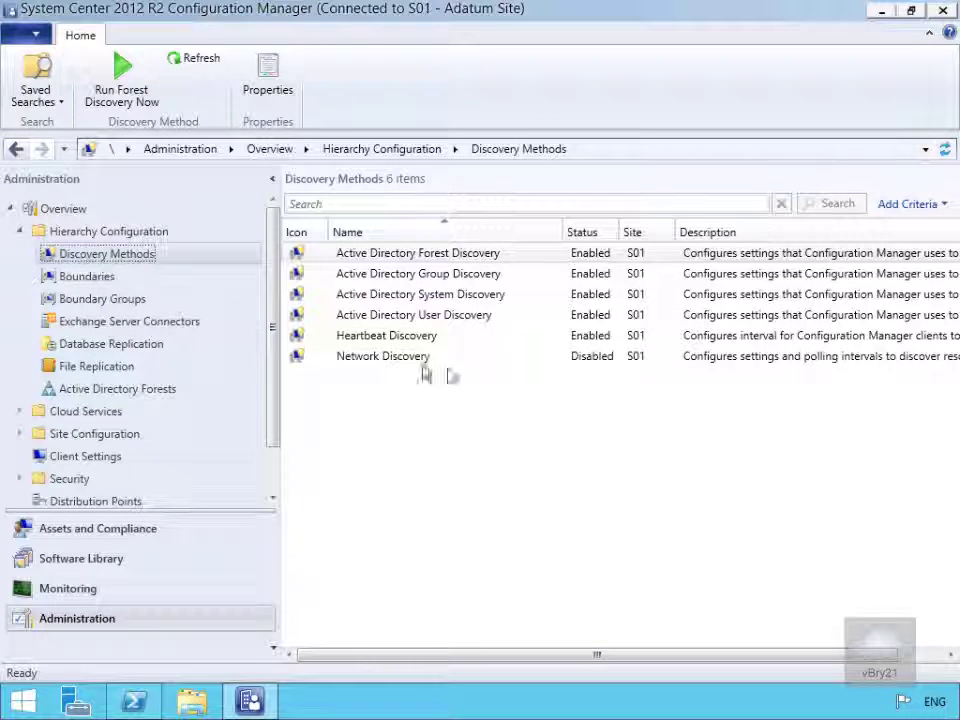
Step: Open Active Directory System Discovery properties and begin adding a new Active Directory container
double_click(446, 296)
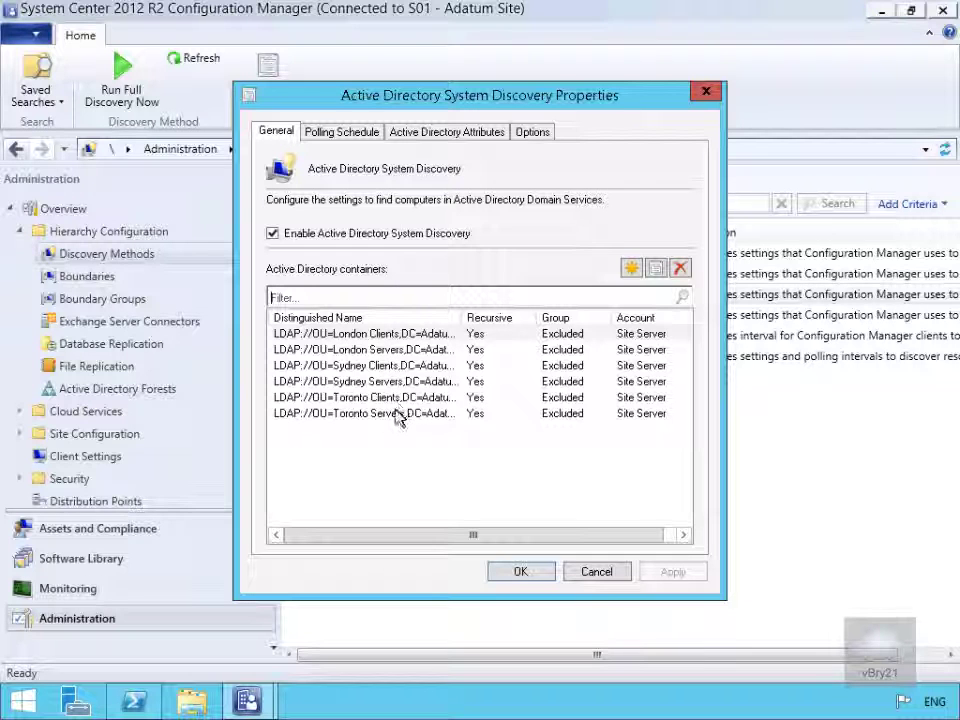
click(630, 271)
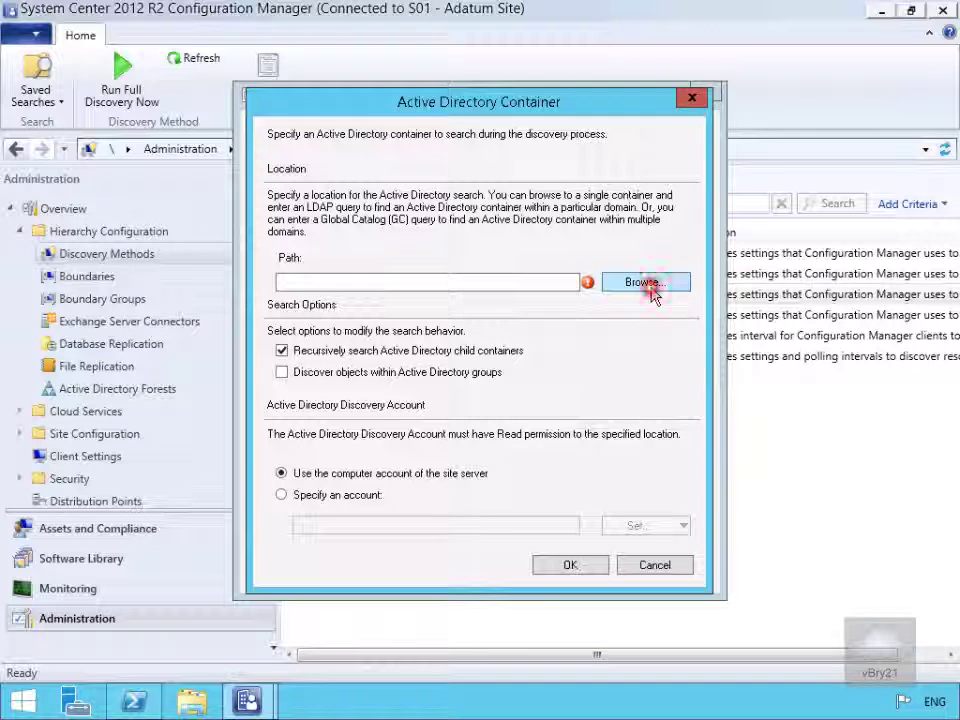
Step: Browse to the Melbourne Clients container and add it to System Discovery's search locations
click(651, 285)
click(604, 368)
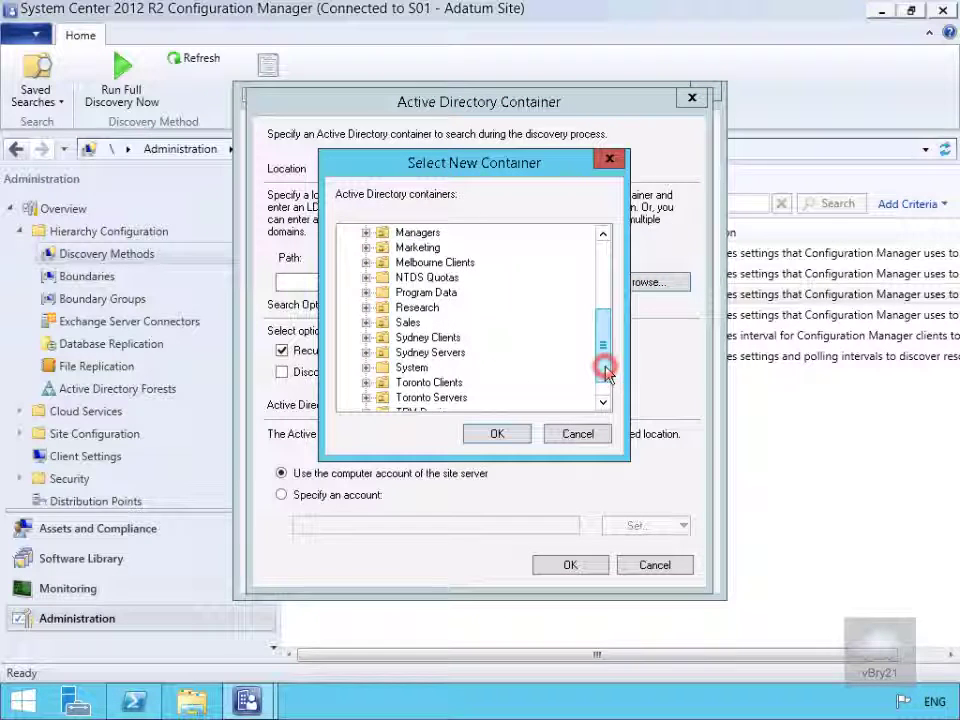
click(460, 266)
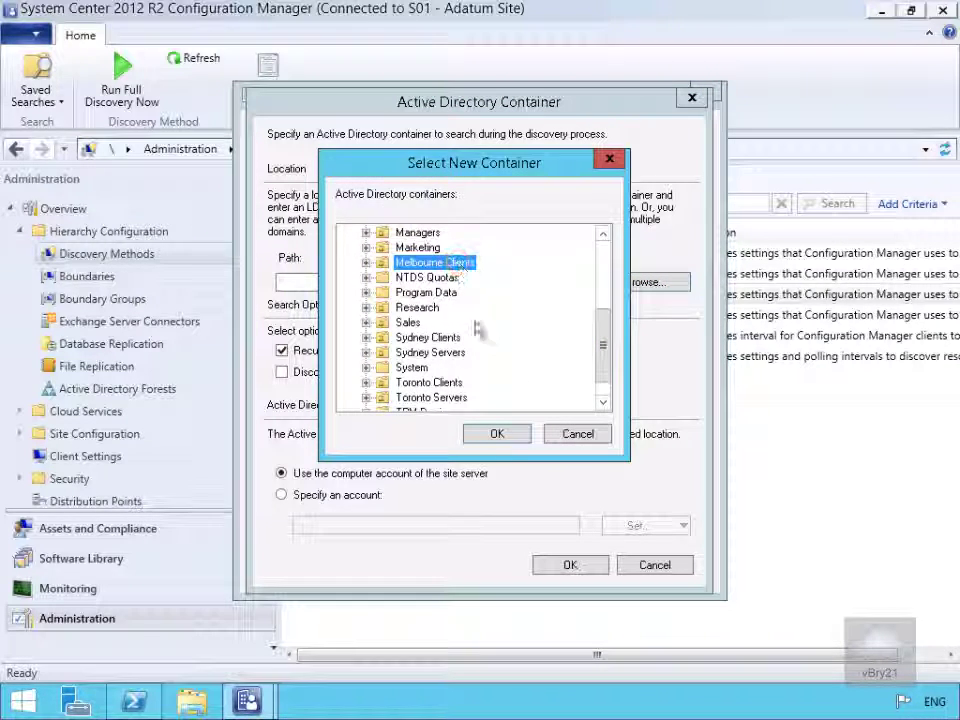
click(497, 433)
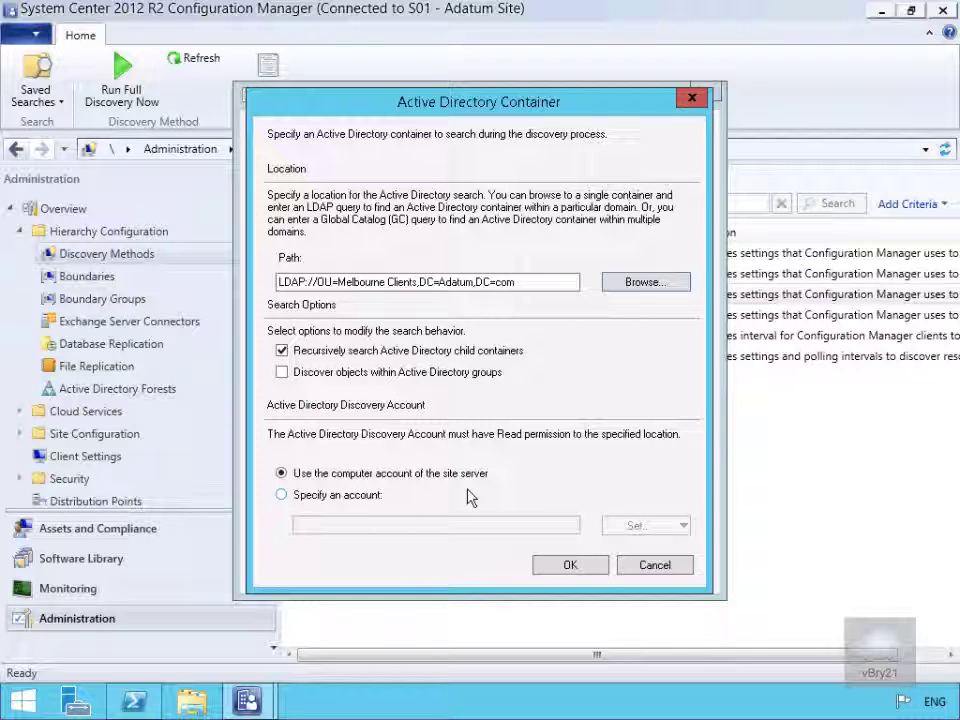
click(565, 567)
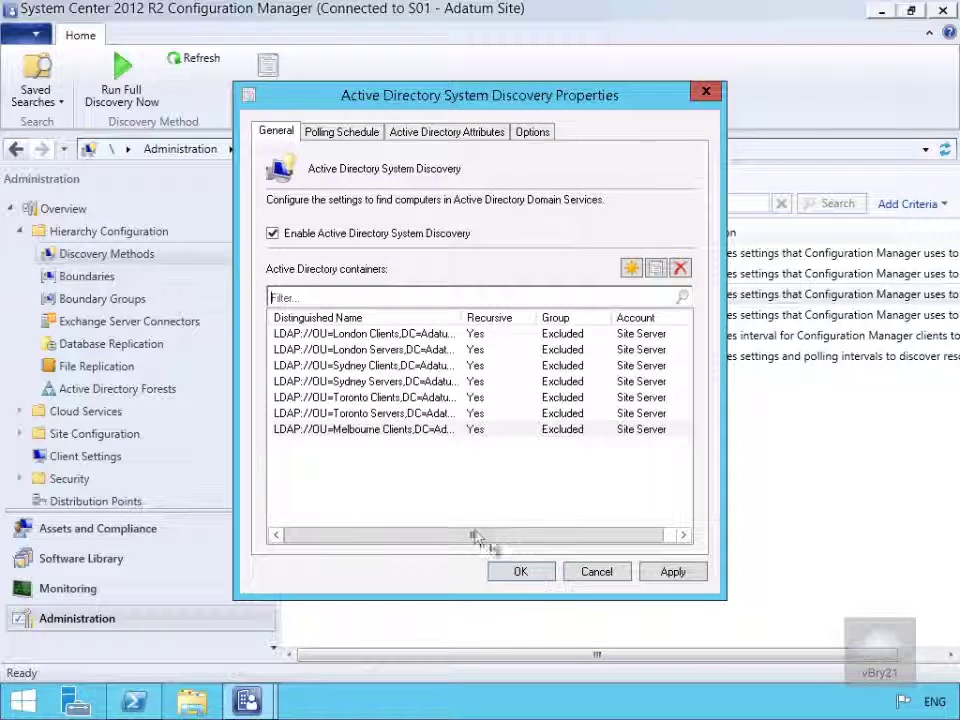
Step: Review System Discovery's polling schedule, discovered attributes and exclusion options, then save the settings
click(352, 138)
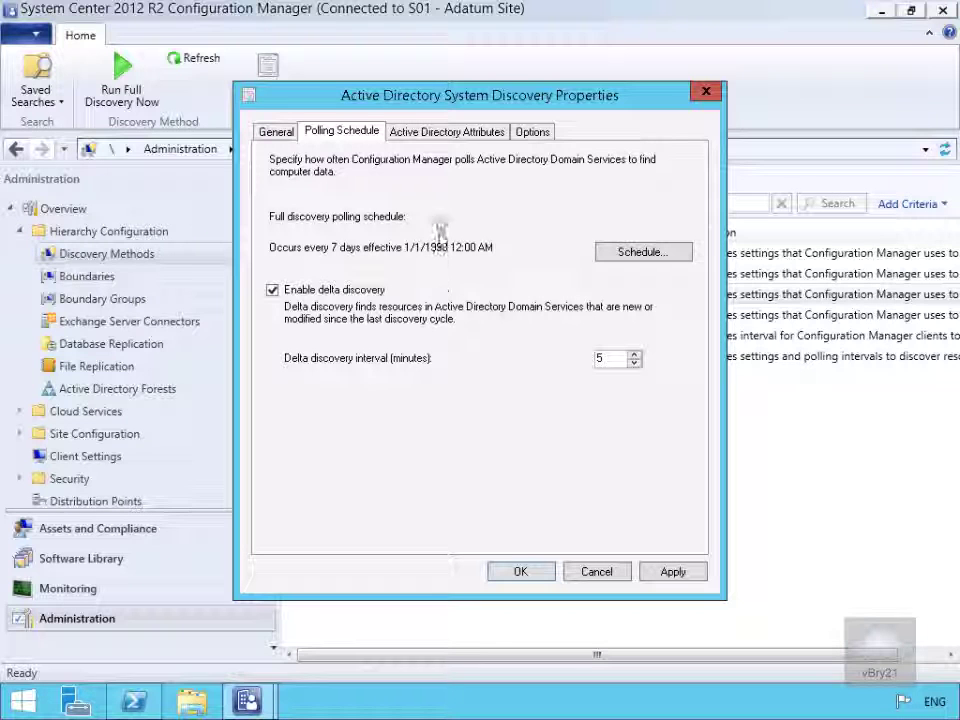
click(437, 140)
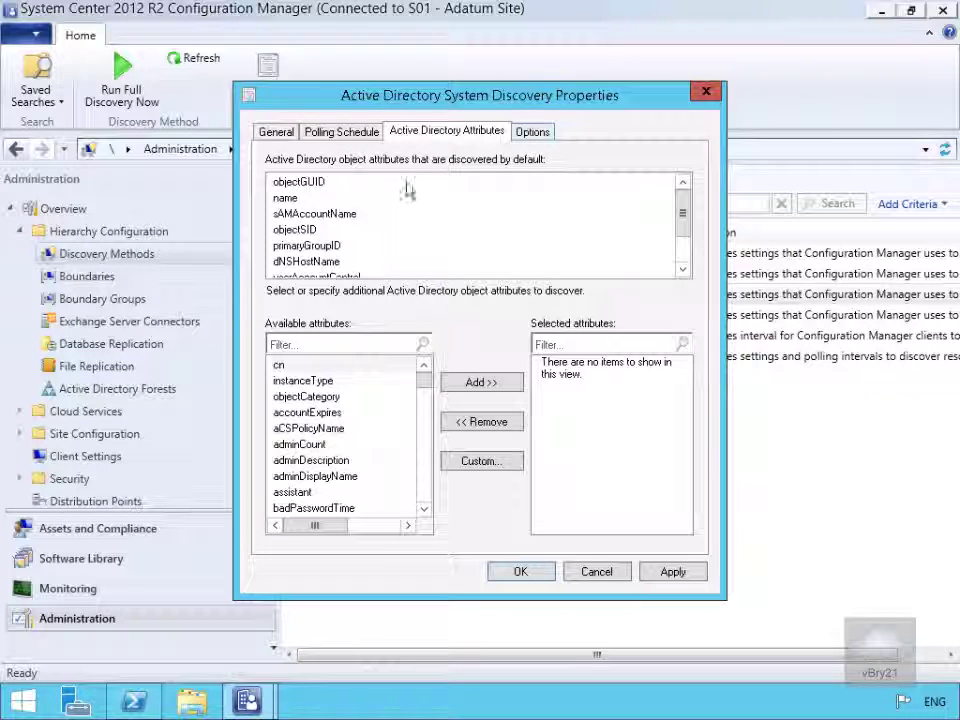
click(521, 138)
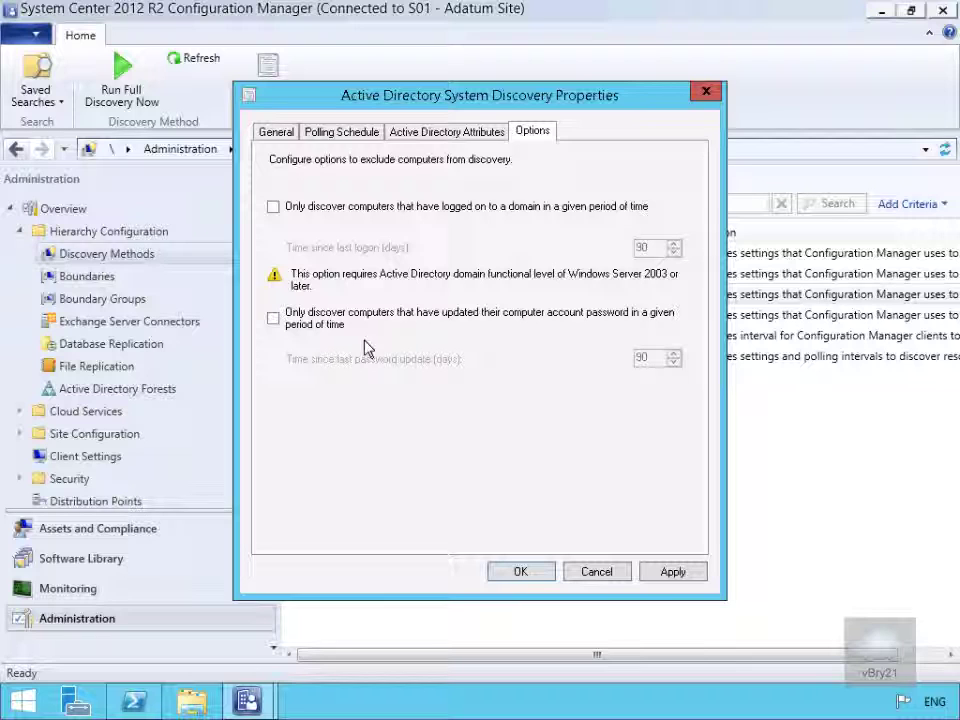
click(528, 570)
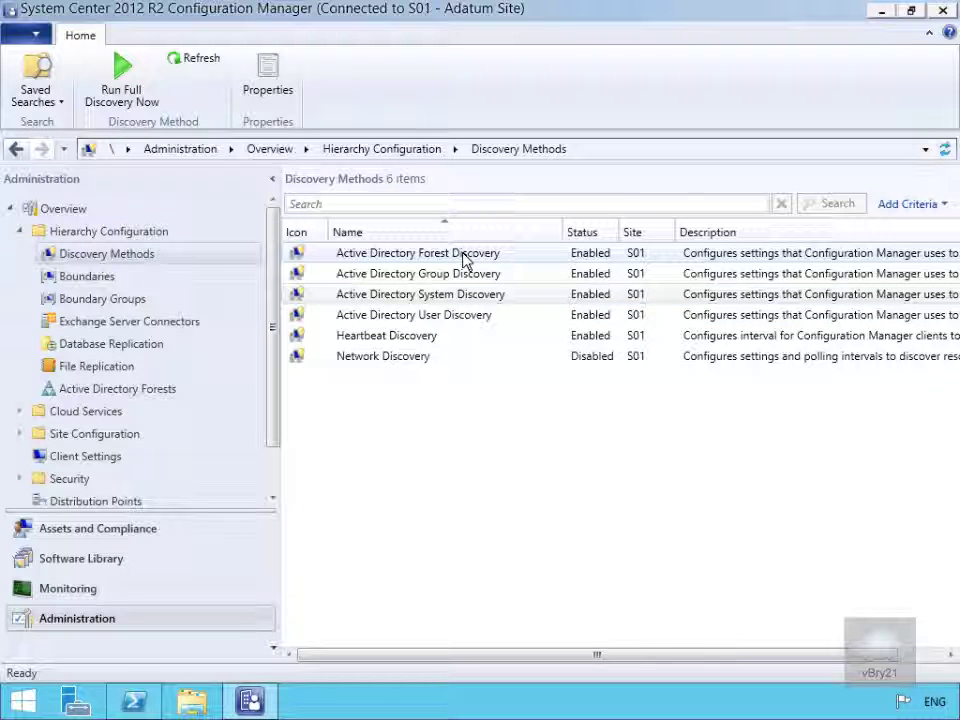
Step: Select Active Directory System Discovery in the Discovery Methods list
double_click(484, 300)
Step: Run a full Active Directory System Discovery now and confirm it
right_click(483, 302)
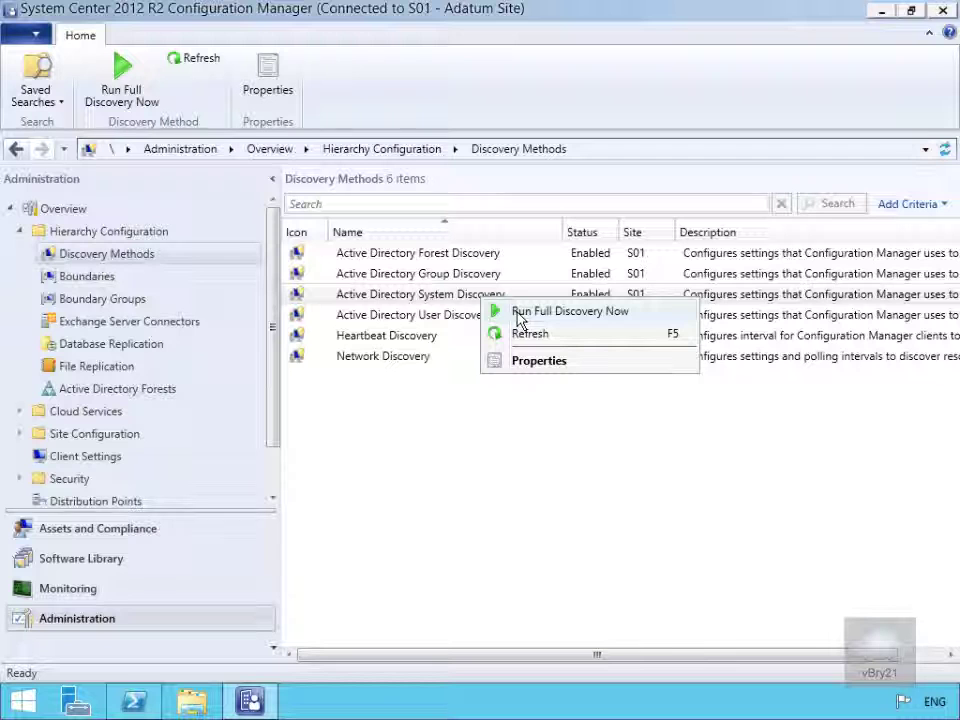
click(518, 314)
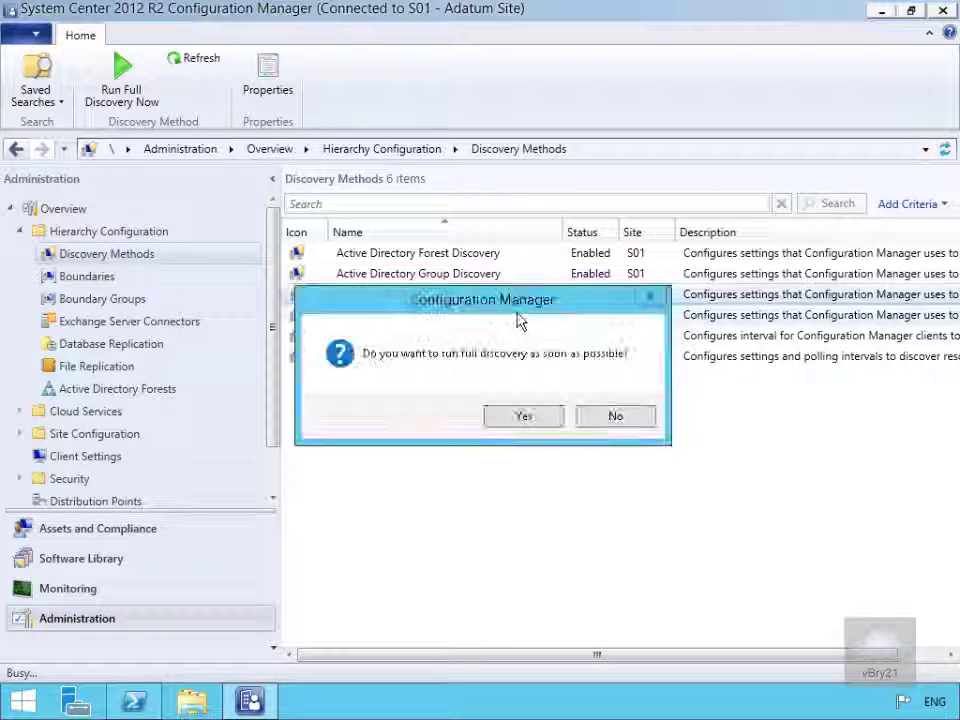
click(521, 422)
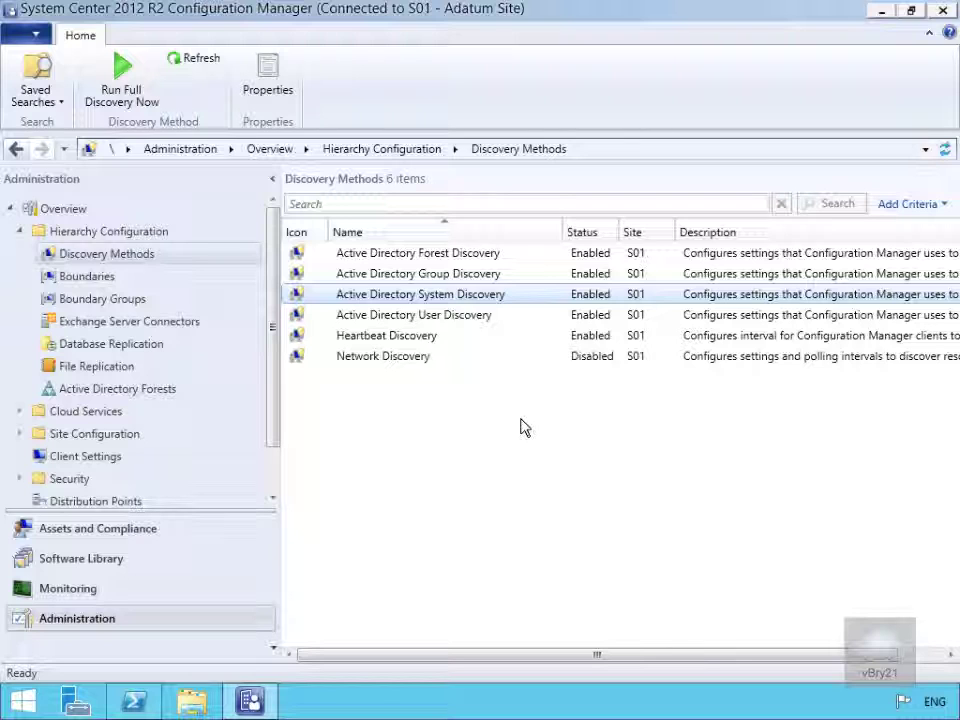
click(409, 323)
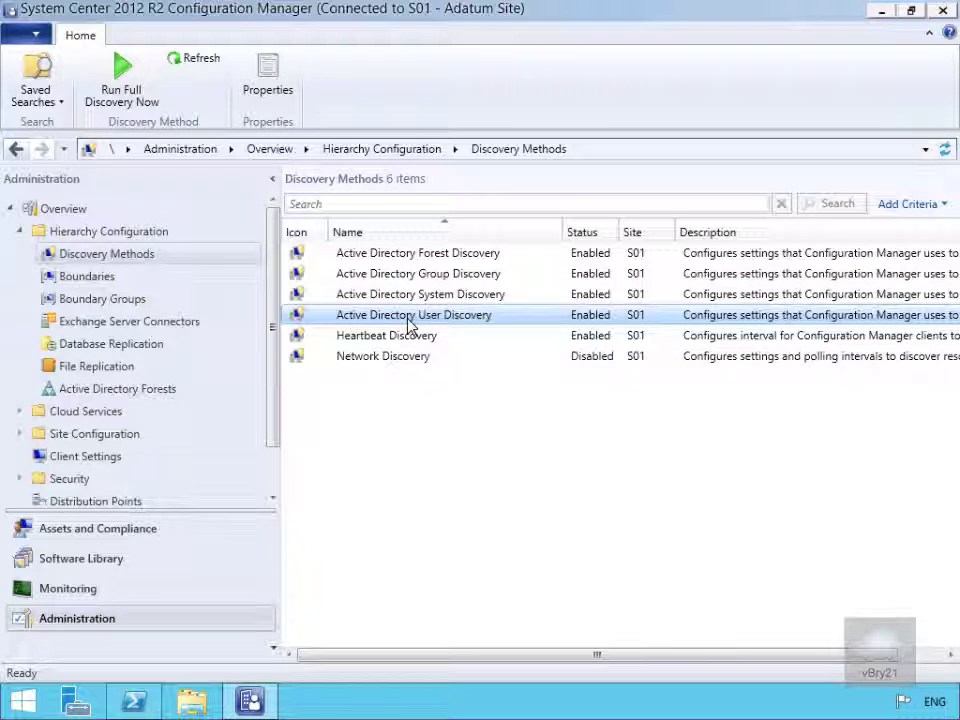
Step: Add the Adatum domain root (DC=Adatum,DC=com) as a recursive User Discovery container
double_click(409, 323)
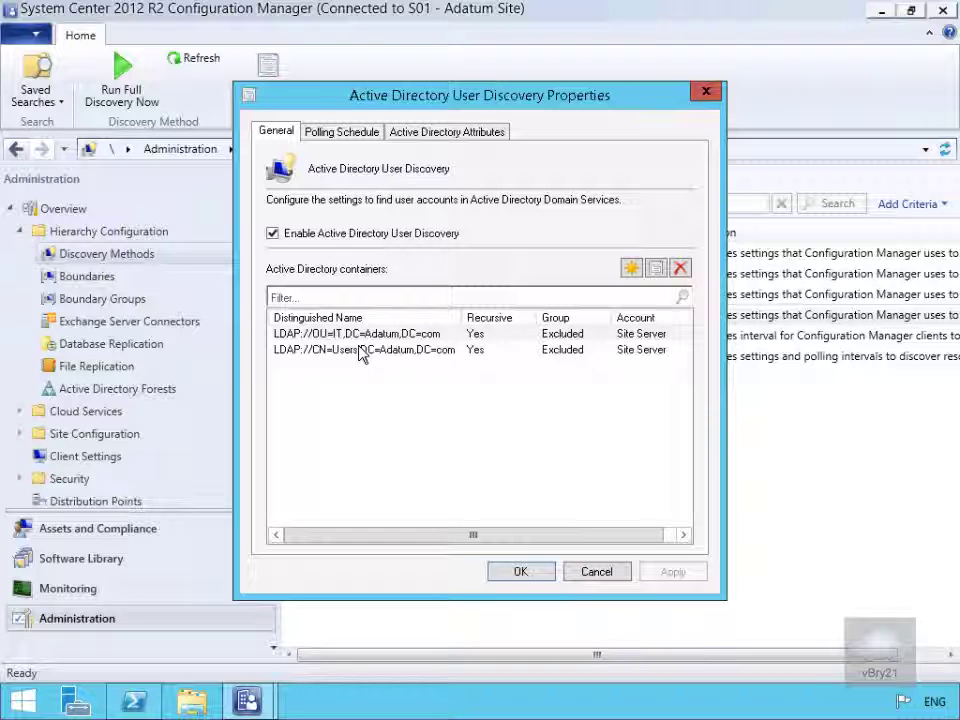
click(630, 270)
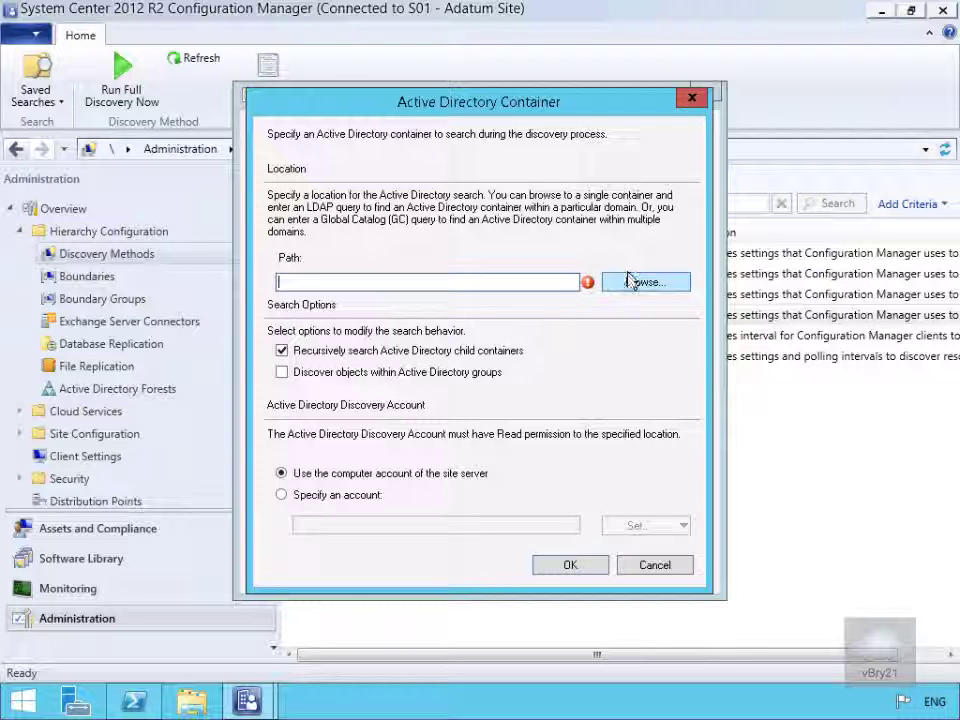
click(630, 284)
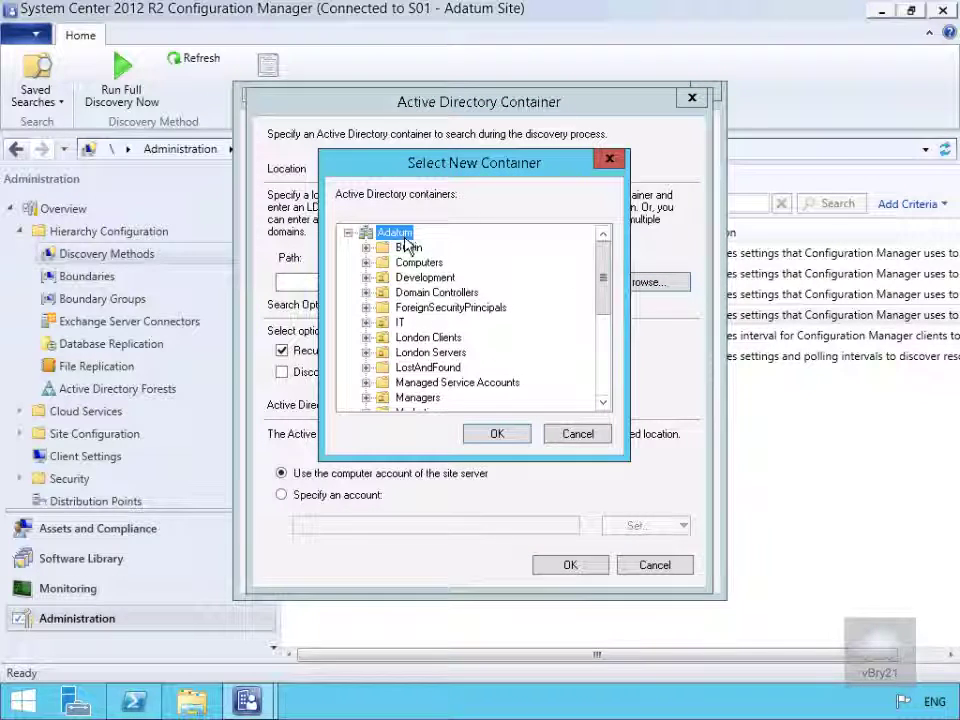
click(496, 435)
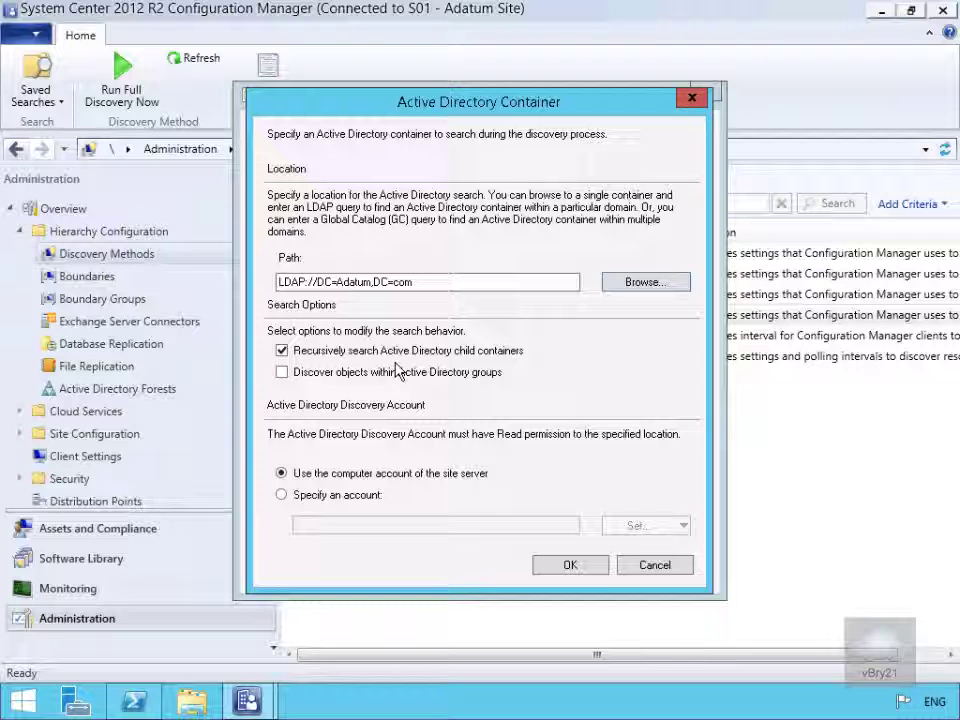
click(551, 568)
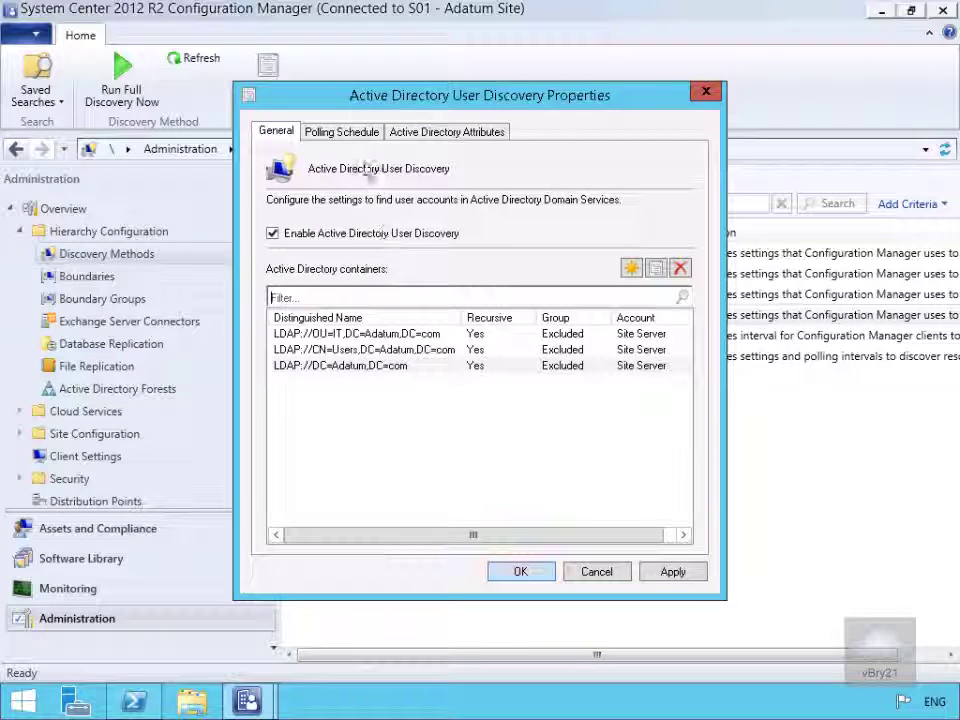
Step: Set User Discovery's full polling schedule to recur every 3 days and save the properties
click(358, 134)
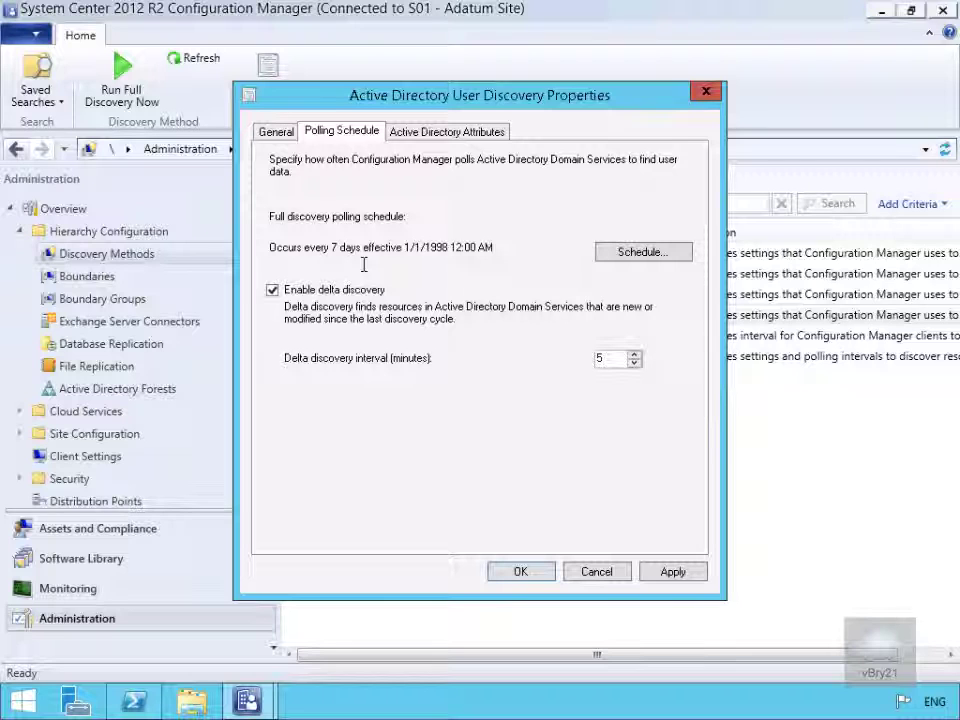
click(621, 253)
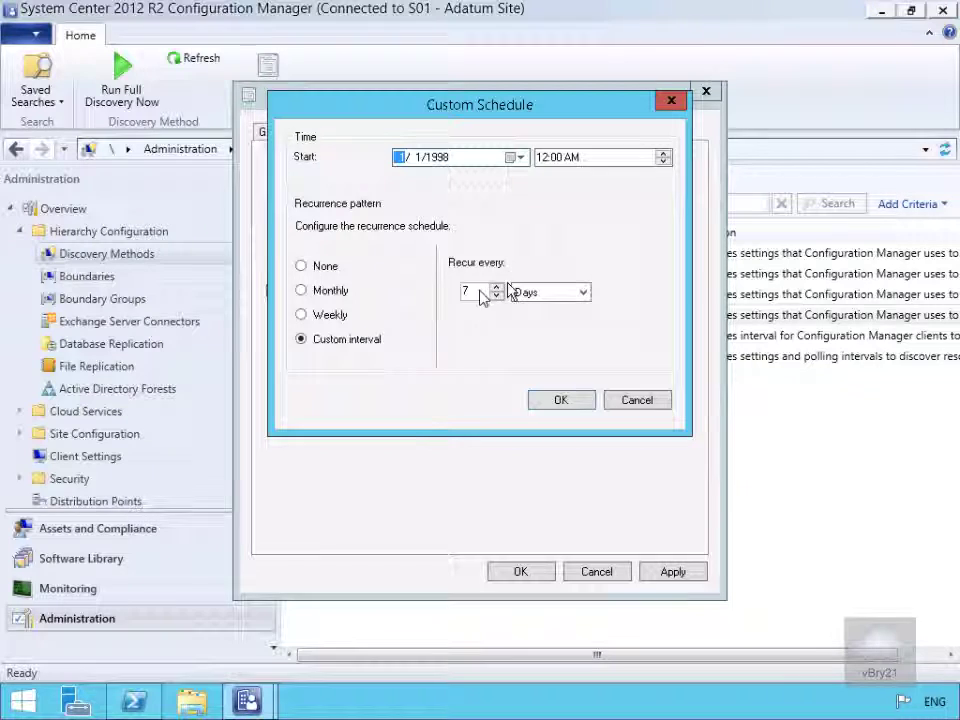
click(469, 291)
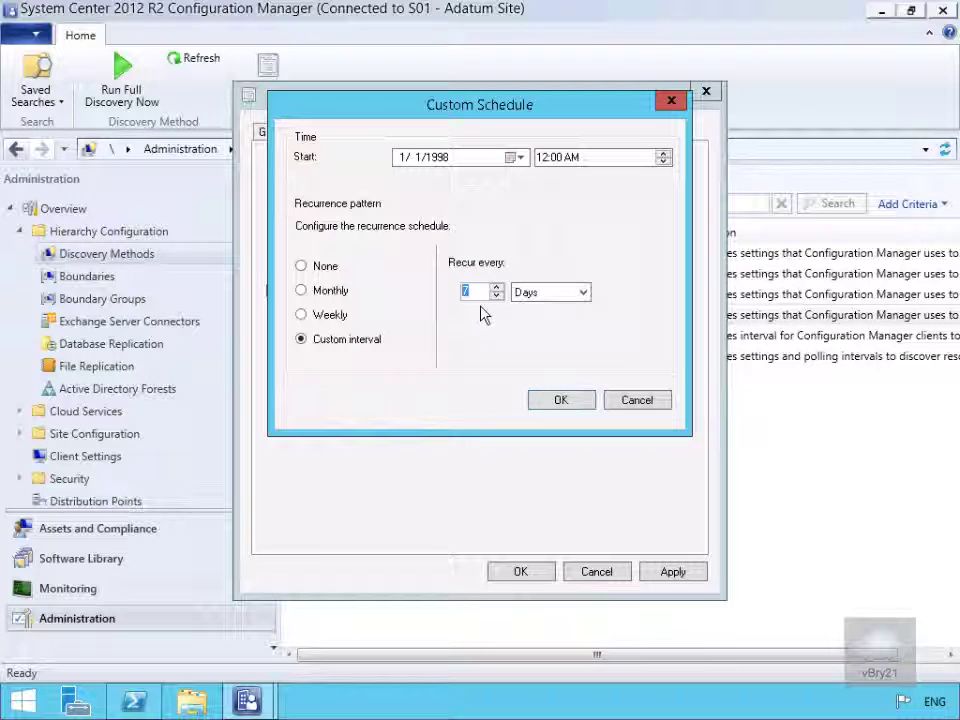
text(3)
click(561, 401)
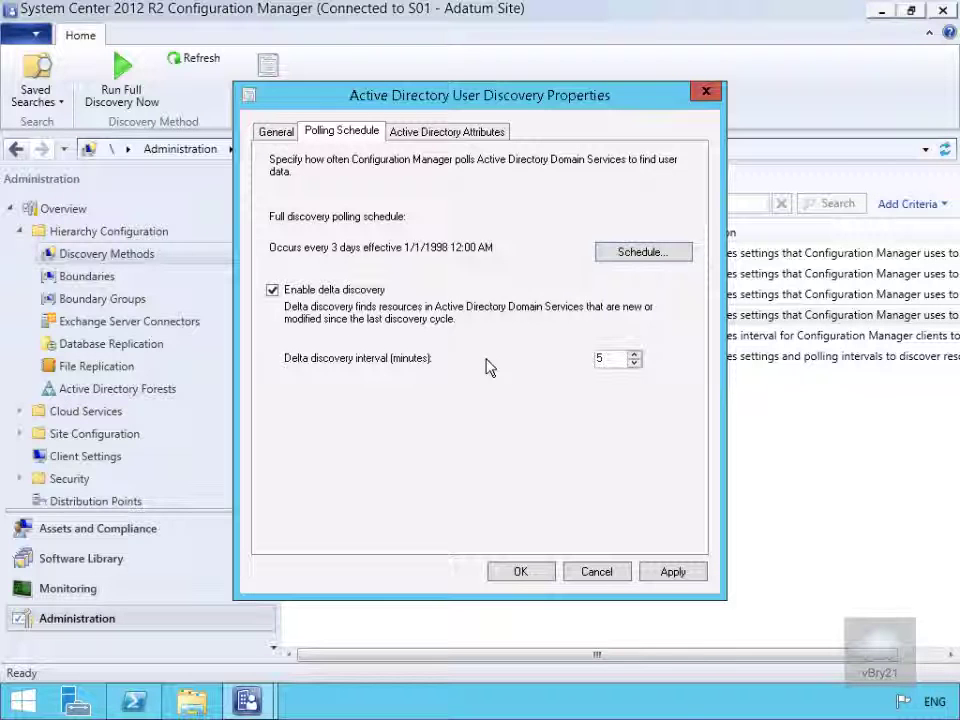
click(436, 138)
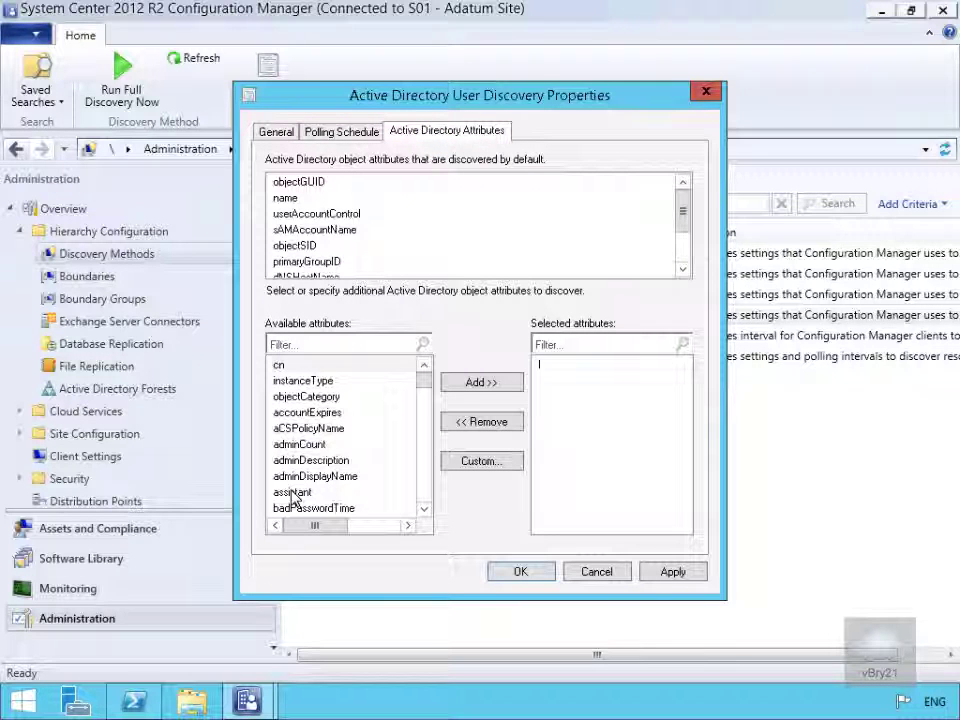
click(499, 573)
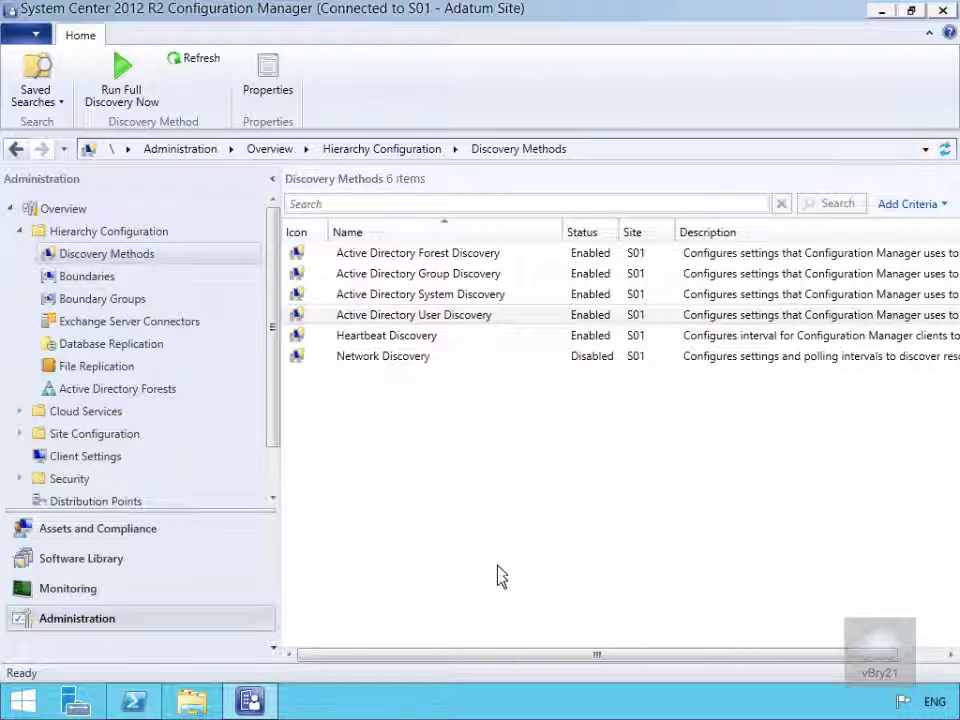
Step: Run a full Active Directory User Discovery now and confirm it
right_click(475, 318)
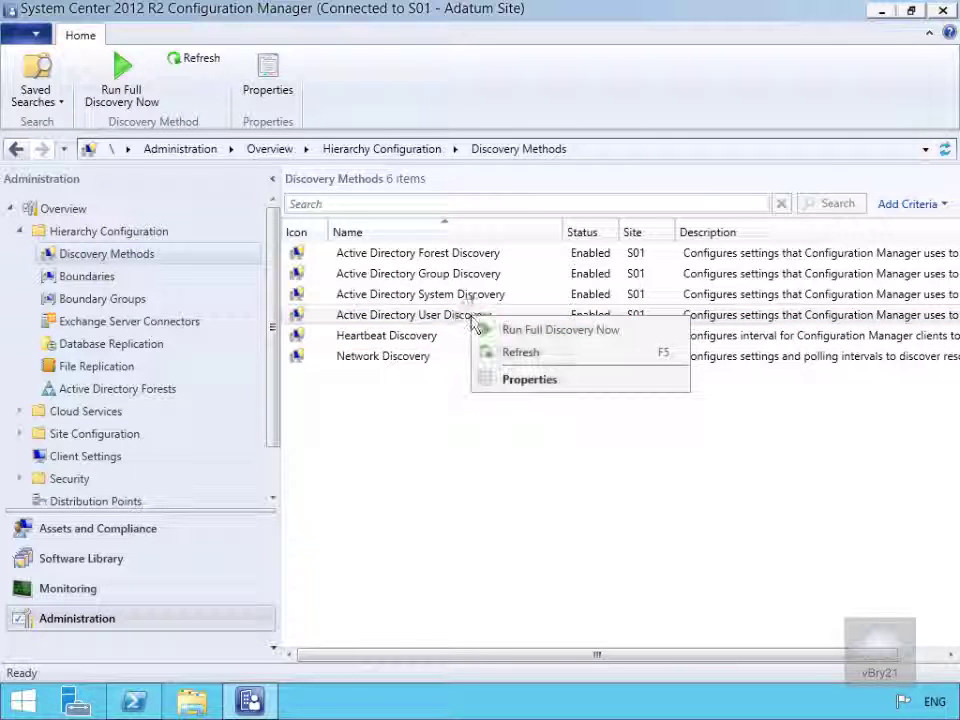
click(525, 335)
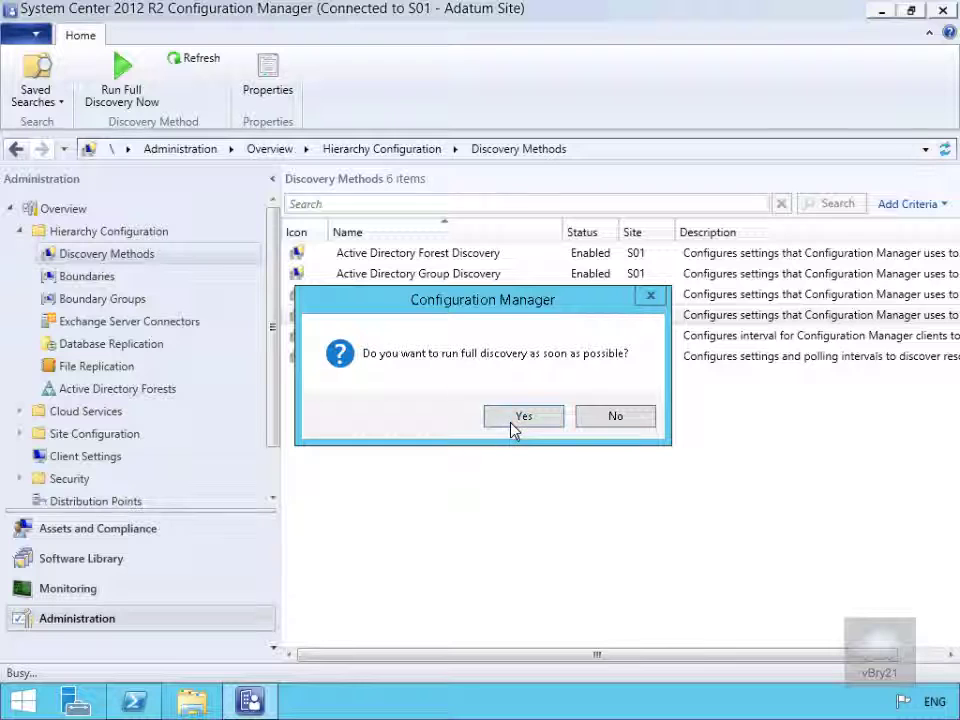
click(511, 419)
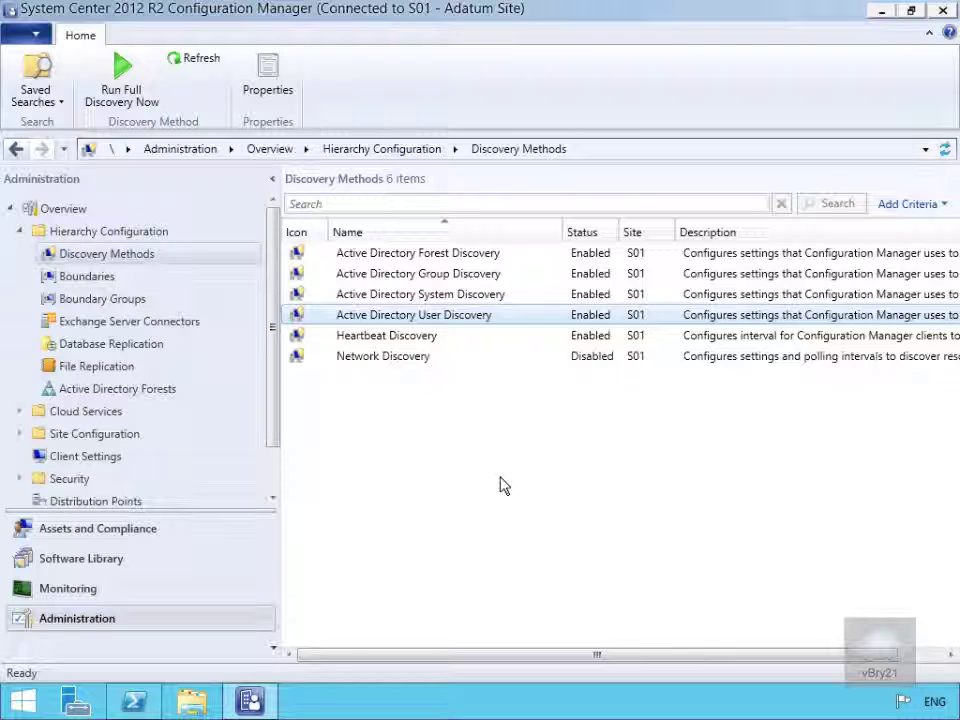
click(153, 532)
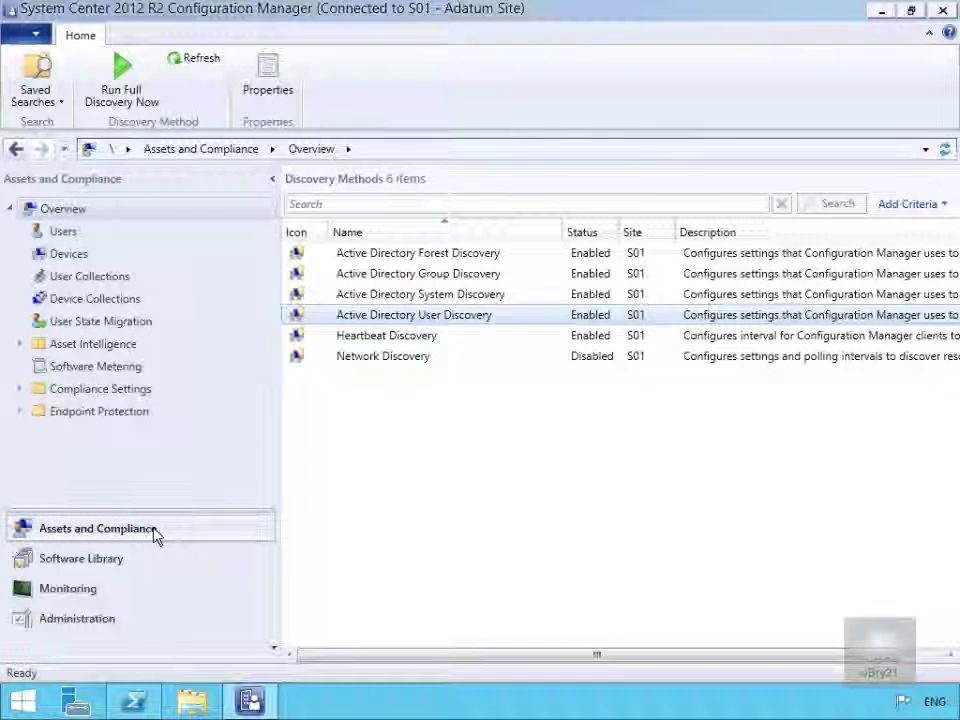
Step: Scroll through the 404 discovered users in Assets and Compliance
click(55, 237)
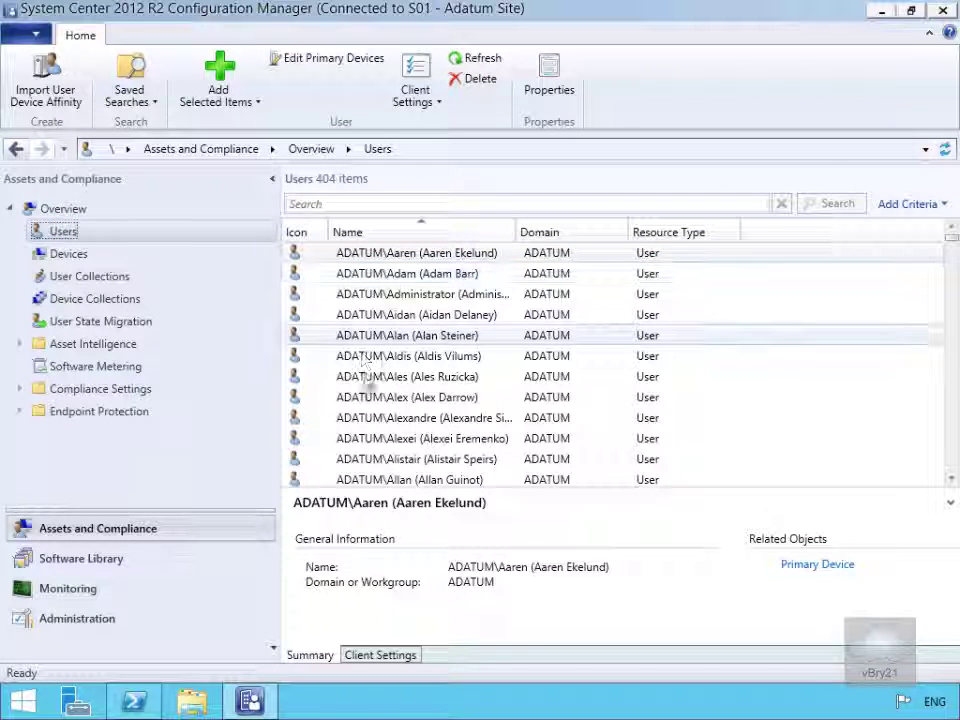
scroll(460, 418, down, 1)
scroll(460, 418, down, 10)
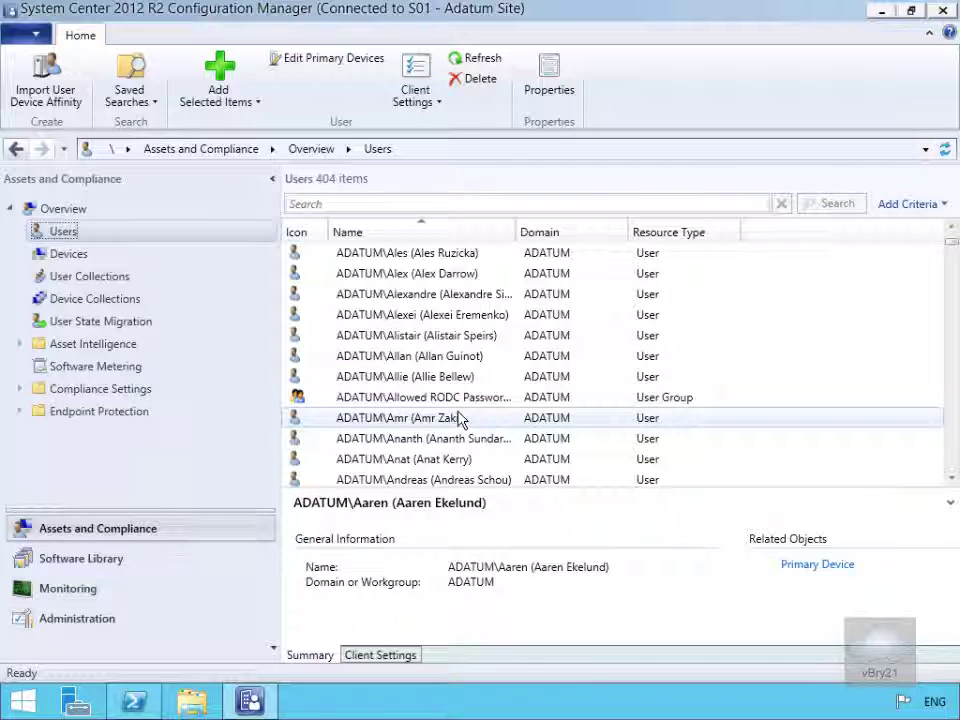
scroll(460, 418, down, 18)
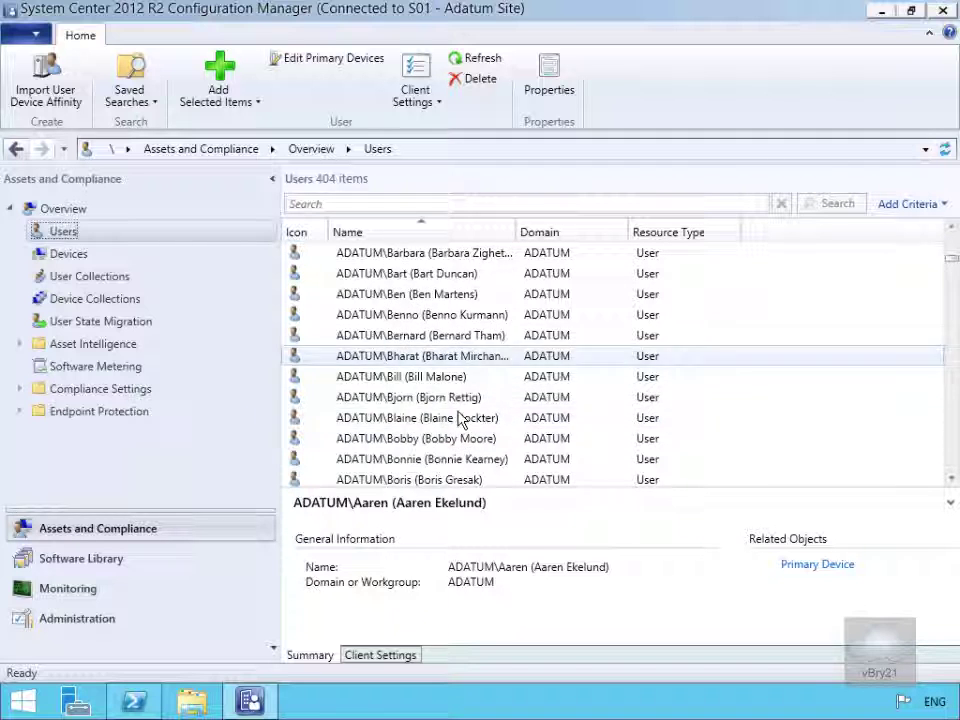
scroll(460, 418, down, 13)
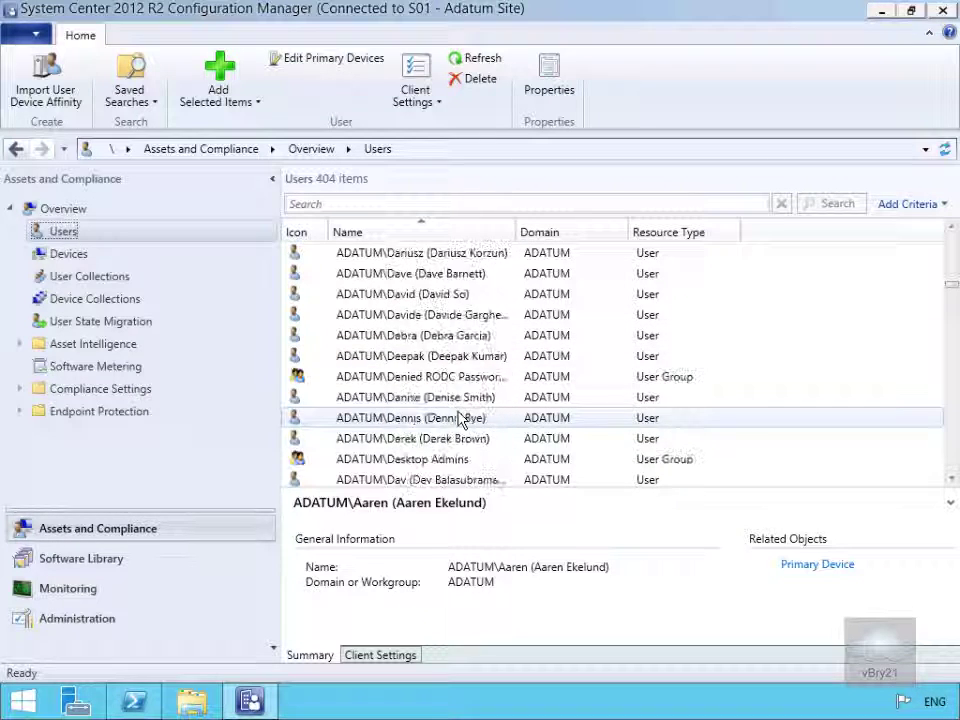
scroll(460, 418, down, 7)
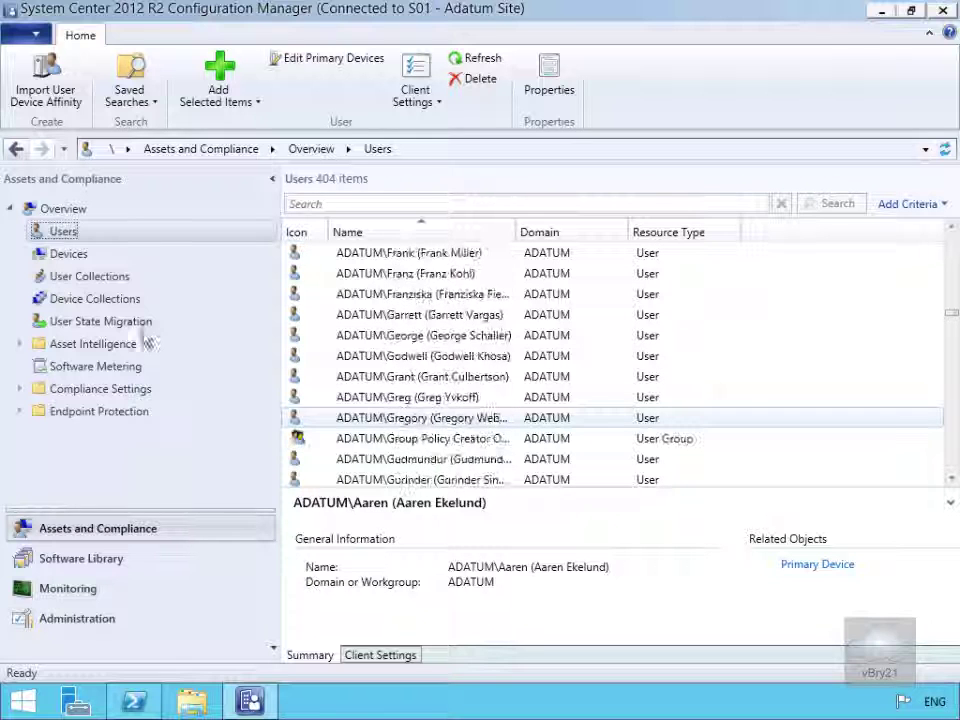
Step: Scroll through the 16 discovered devices, where only LON-CFG has an active client
click(48, 258)
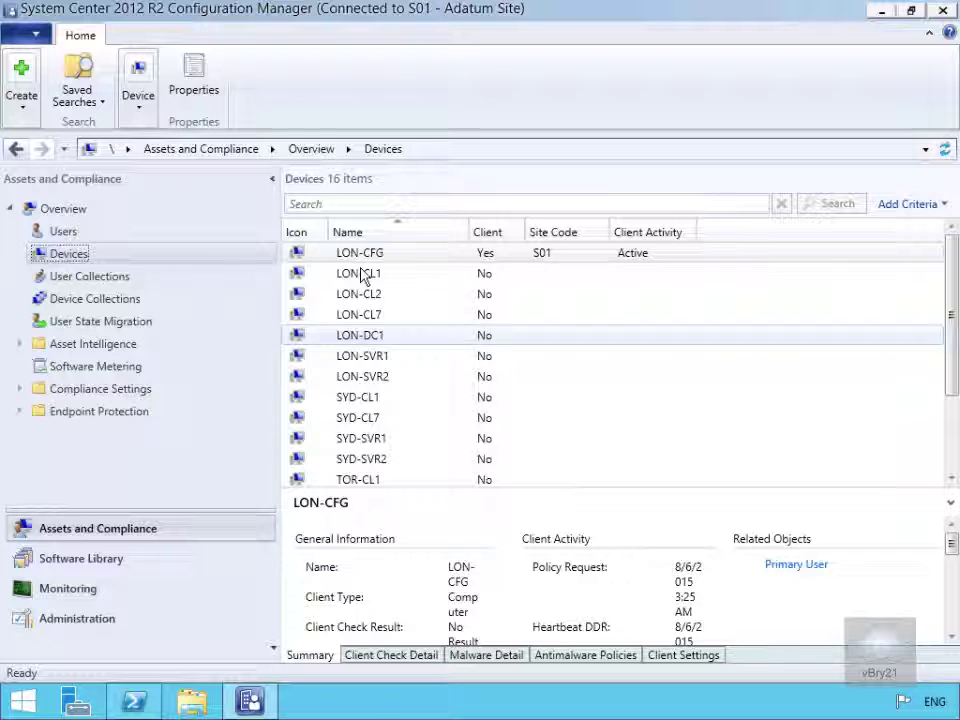
scroll(390, 397, down, 2)
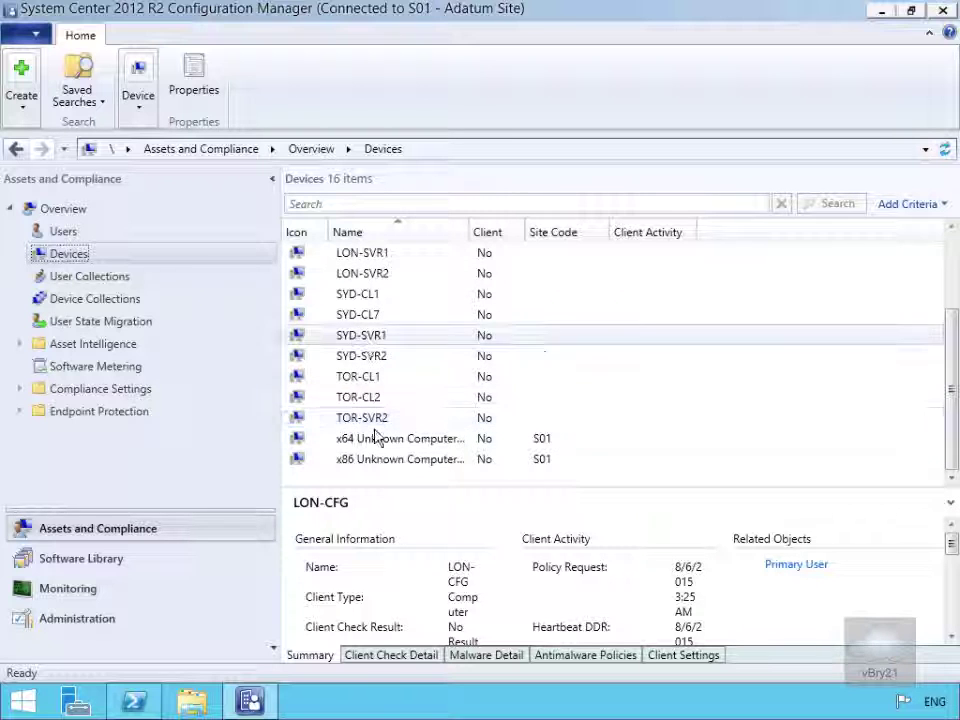
scroll(400, 410, up, 2)
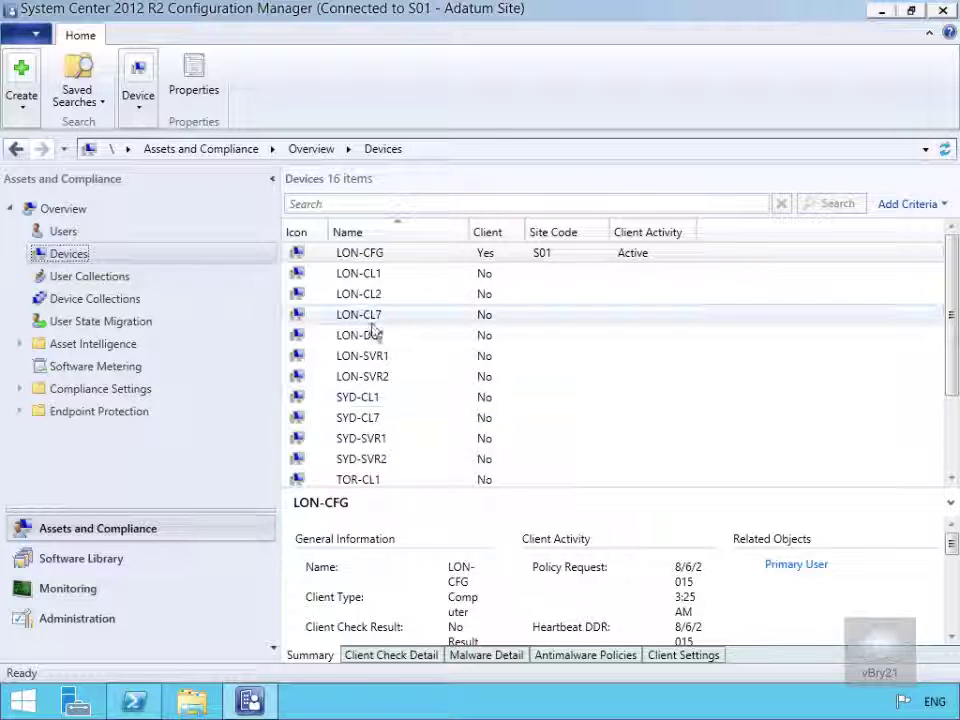
scroll(375, 332, down, 2)
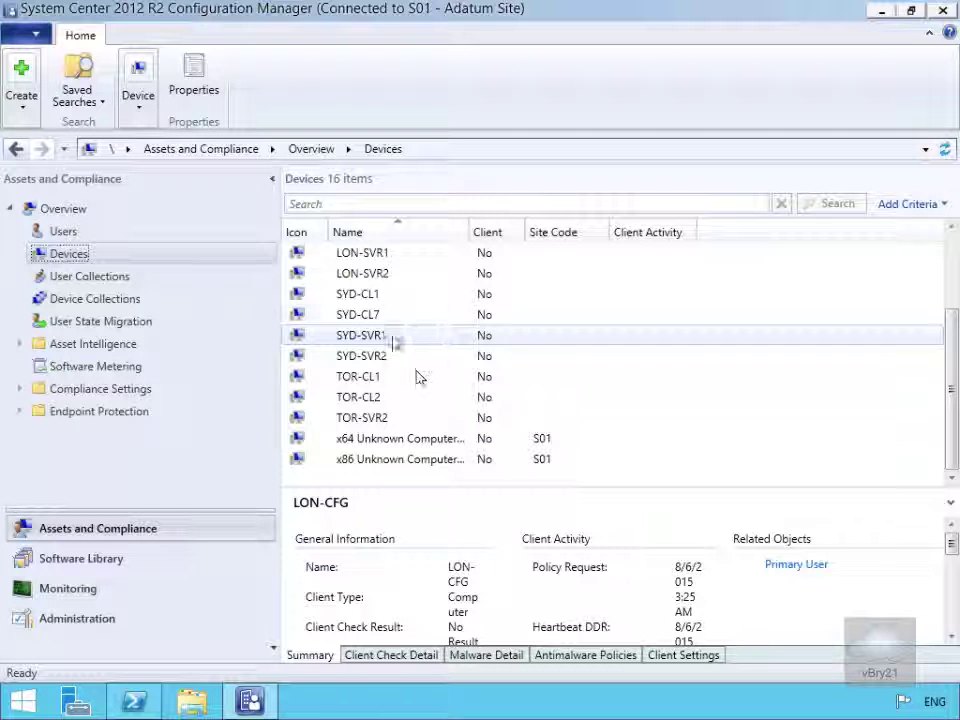